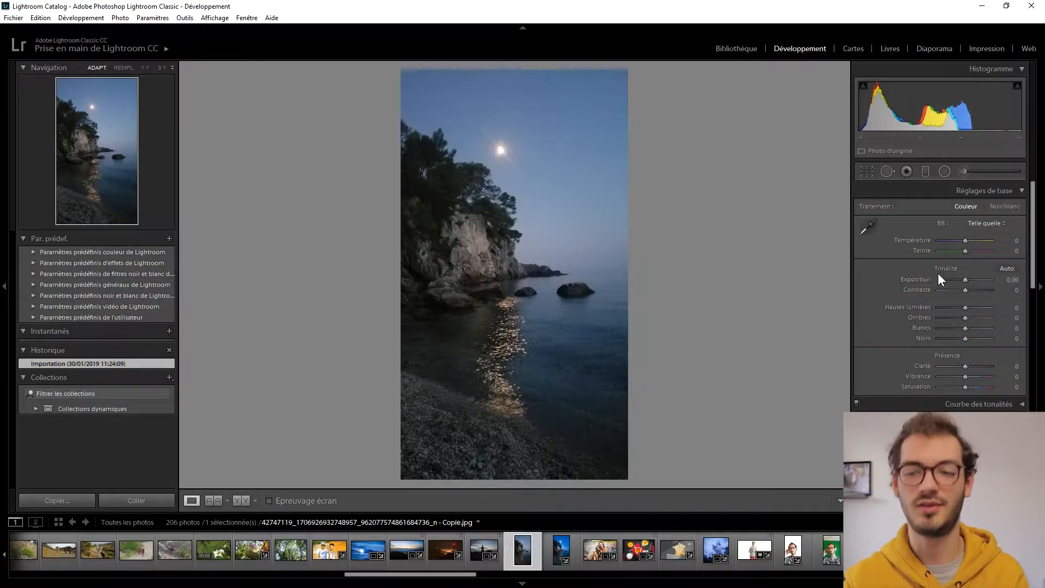
# Step: Try an exposure of +0.88 and a contrast of +63 on the seaside photo, undoing each adjustment
pyautogui.moveTo(965, 279); pyautogui.dragTo(970, 278)
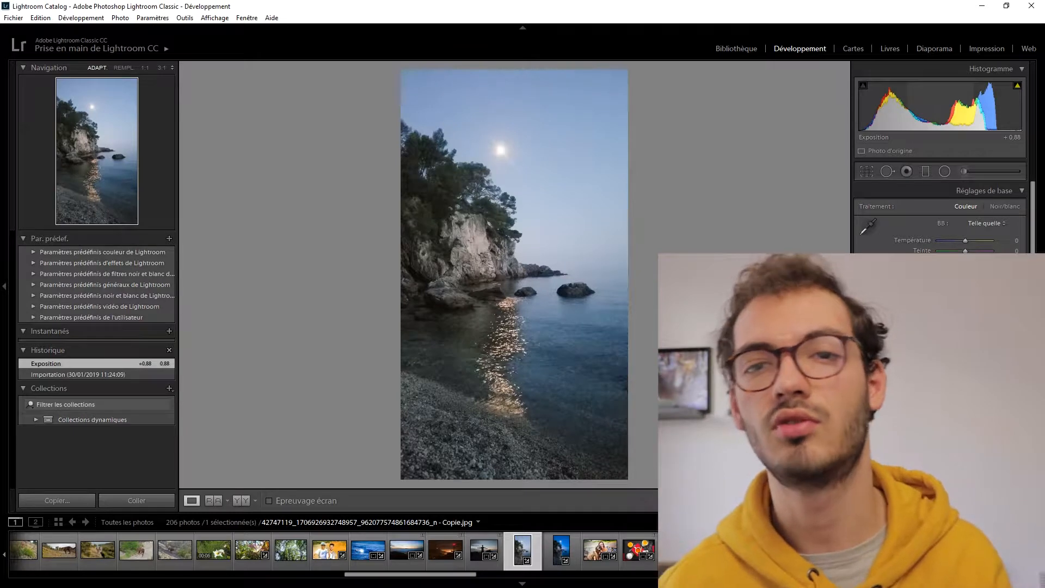
pyautogui.hotkey('ctrl', 'z')
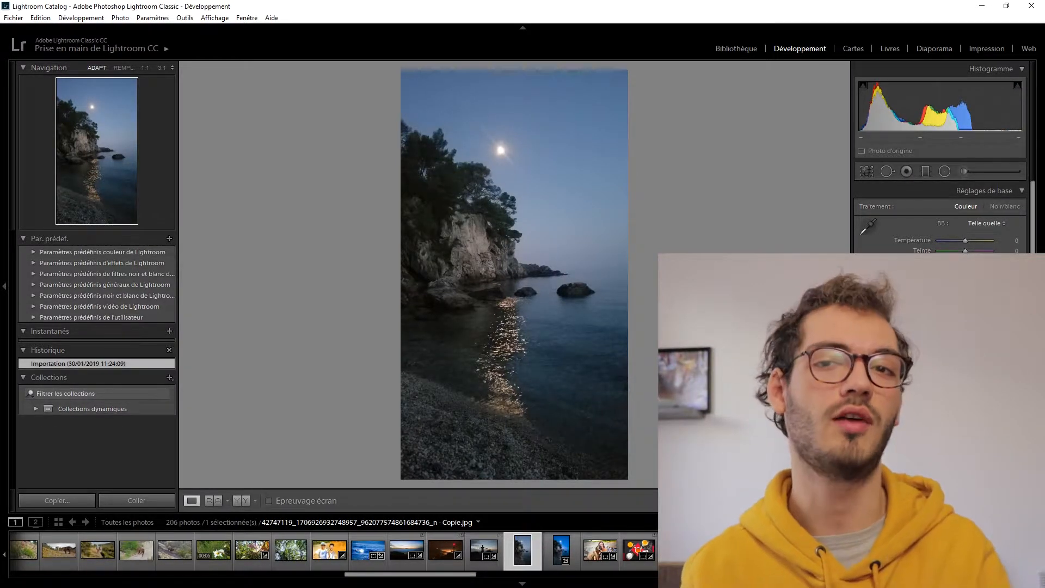
pyautogui.moveTo(965, 292); pyautogui.dragTo(980, 292)
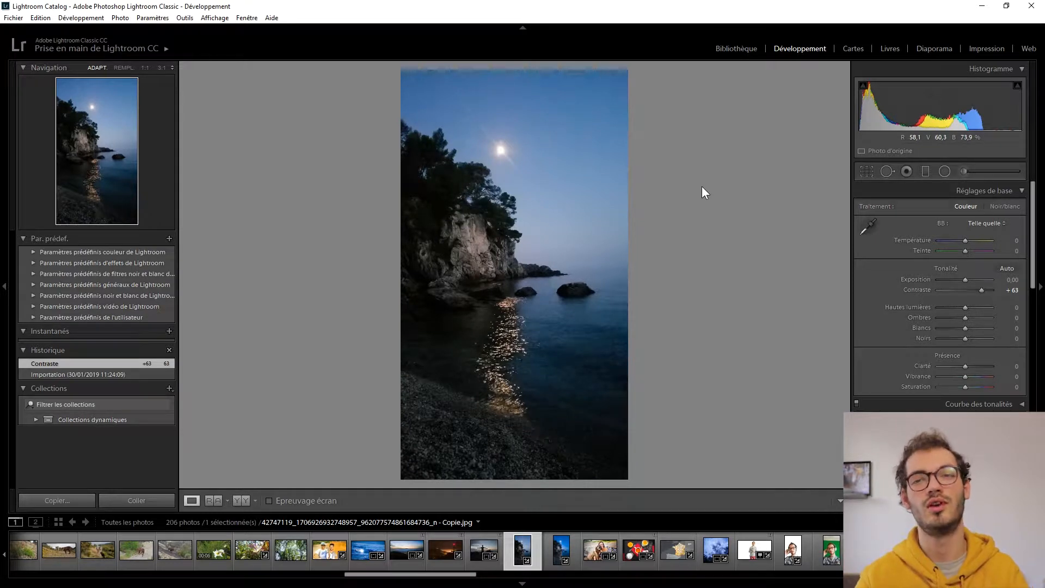
pyautogui.hotkey('ctrl', 'z')
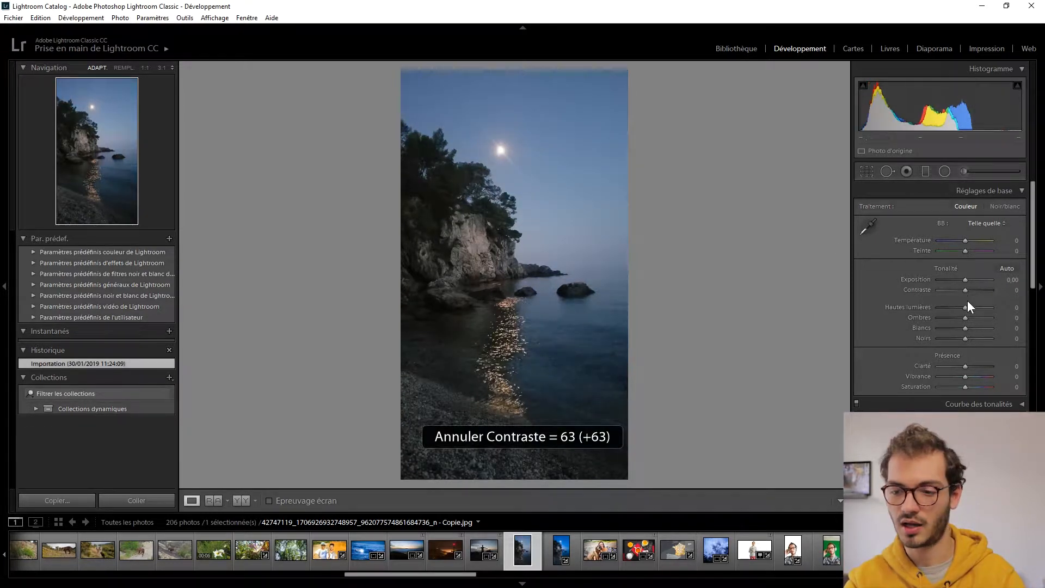
# Step: Set the photo's contrast to +13 and its highlights to +67
pyautogui.moveTo(966, 289); pyautogui.dragTo(1000, 307)
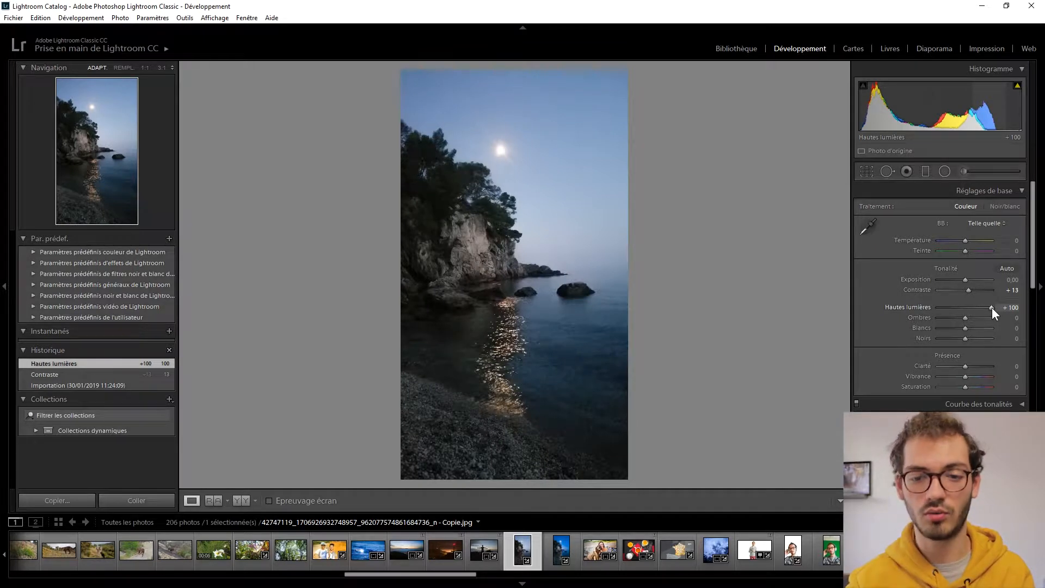
pyautogui.moveTo(991, 308); pyautogui.dragTo(983, 308)
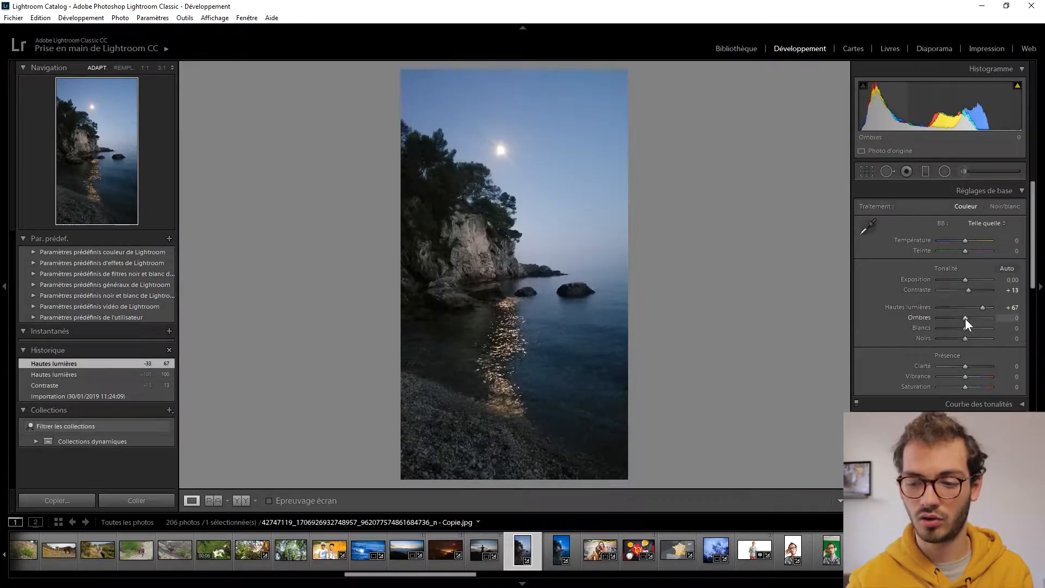
pyautogui.moveTo(965, 318); pyautogui.dragTo(1005, 317)
pyautogui.hotkey('ctrl', 'z')
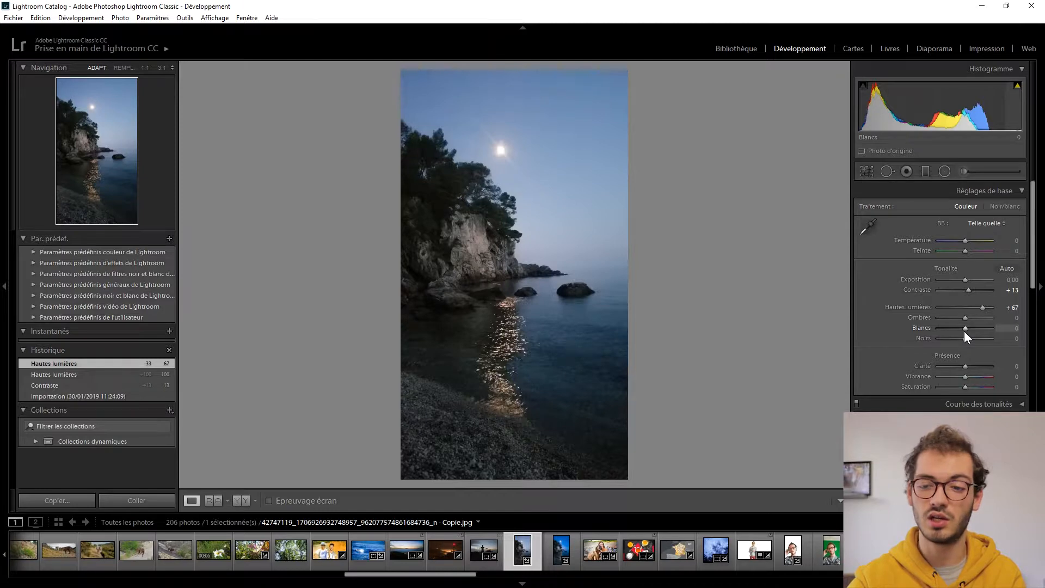
# Step: Try out the whites and blacks adjustments, keeping only the whites at +32
pyautogui.moveTo(964, 329); pyautogui.dragTo(987, 327)
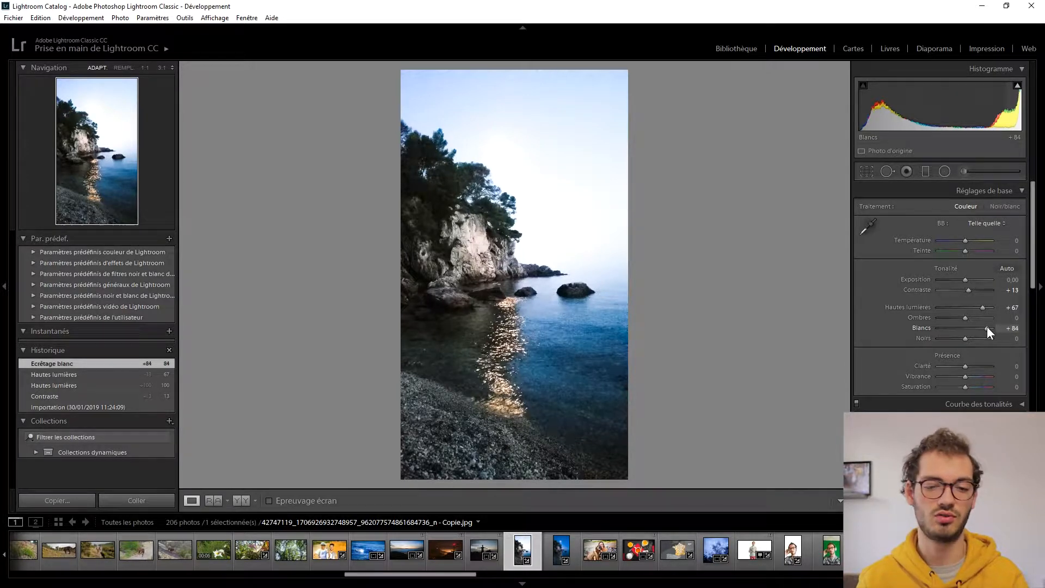
pyautogui.hotkey('ctrl', 'z')
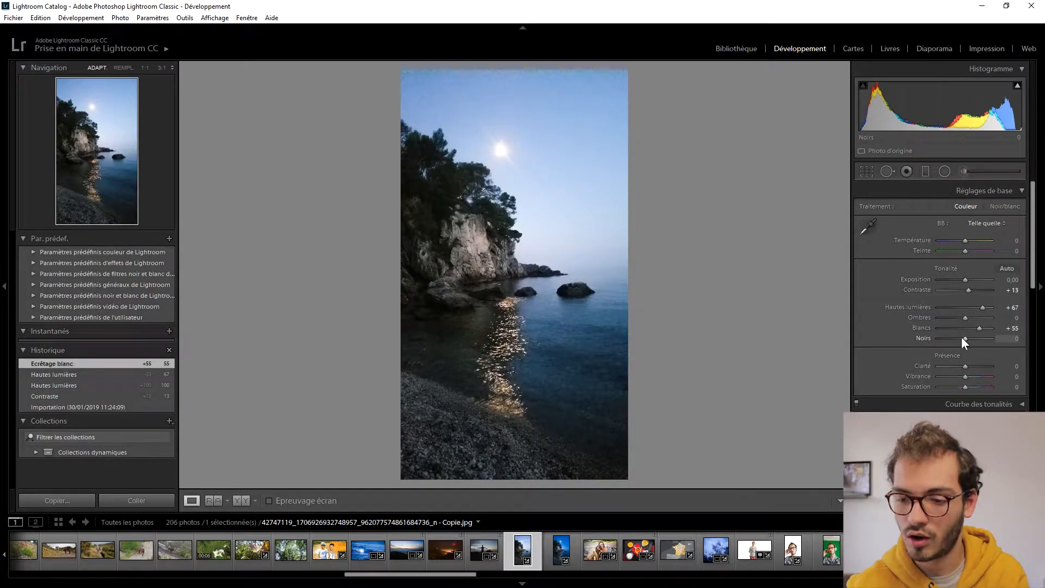
pyautogui.moveTo(965, 339); pyautogui.dragTo(1010, 336)
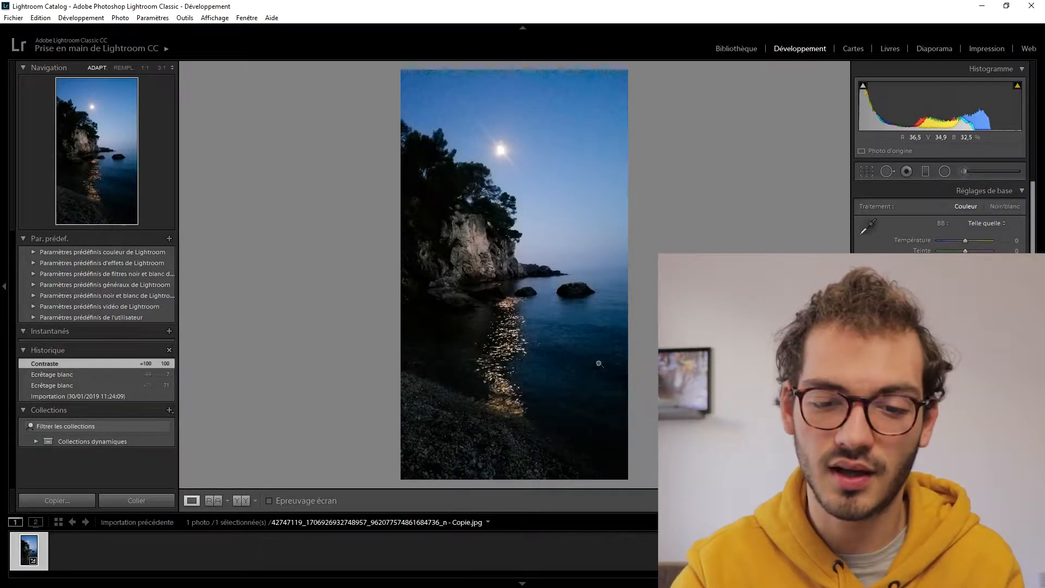
pyautogui.hotkey('ctrl', 'z')
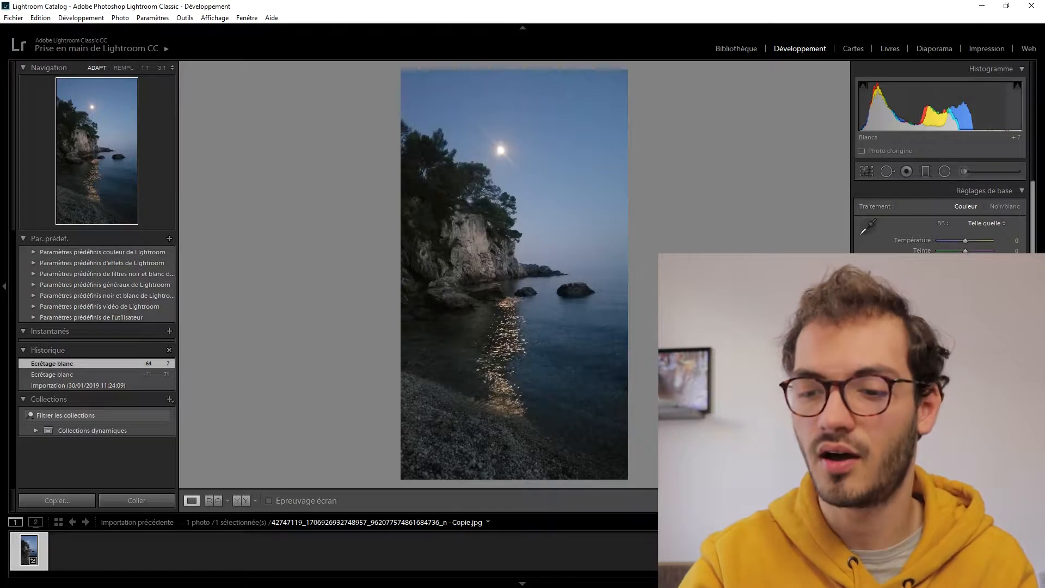
pyautogui.hotkey('ctrl', 'z')
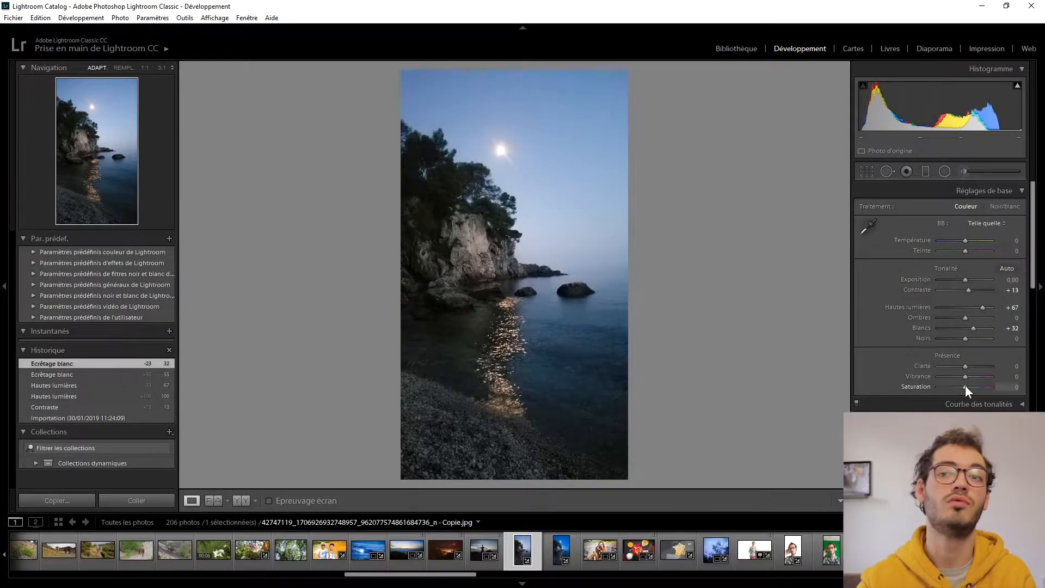
# Step: Try saturation values of +32 and +90 and a vibrance of +51, undoing all of these adjustments
pyautogui.moveTo(965, 386); pyautogui.dragTo(974, 386)
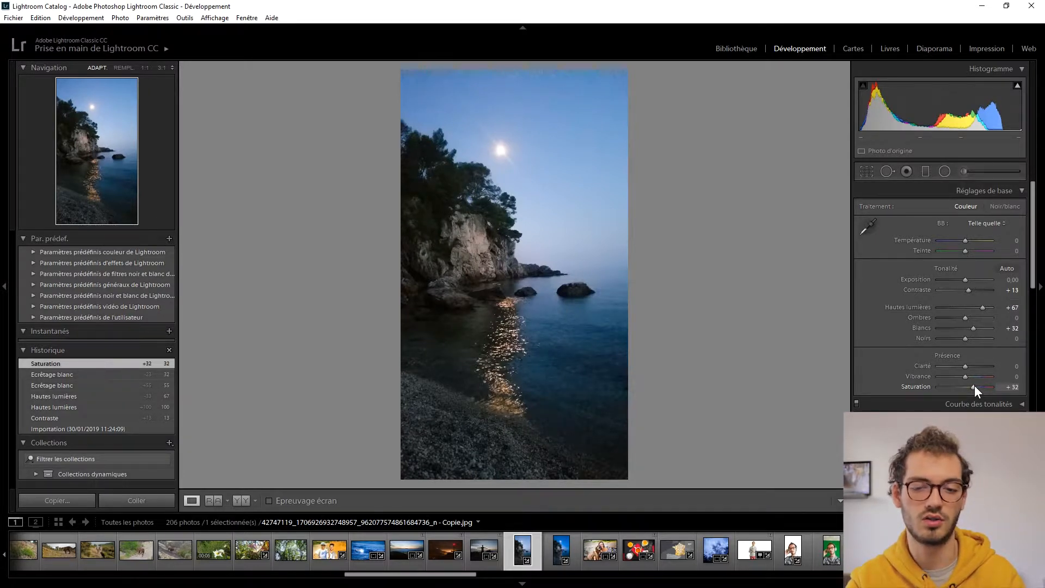
pyautogui.moveTo(977, 387); pyautogui.dragTo(986, 381)
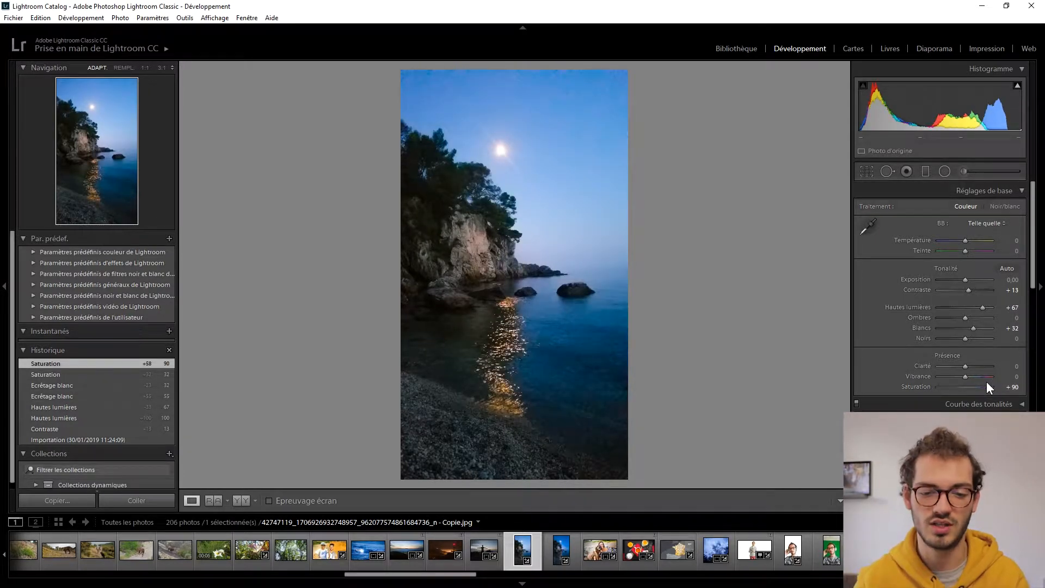
pyautogui.hotkey('ctrl', 'z')
pyautogui.moveTo(967, 376); pyautogui.dragTo(980, 374)
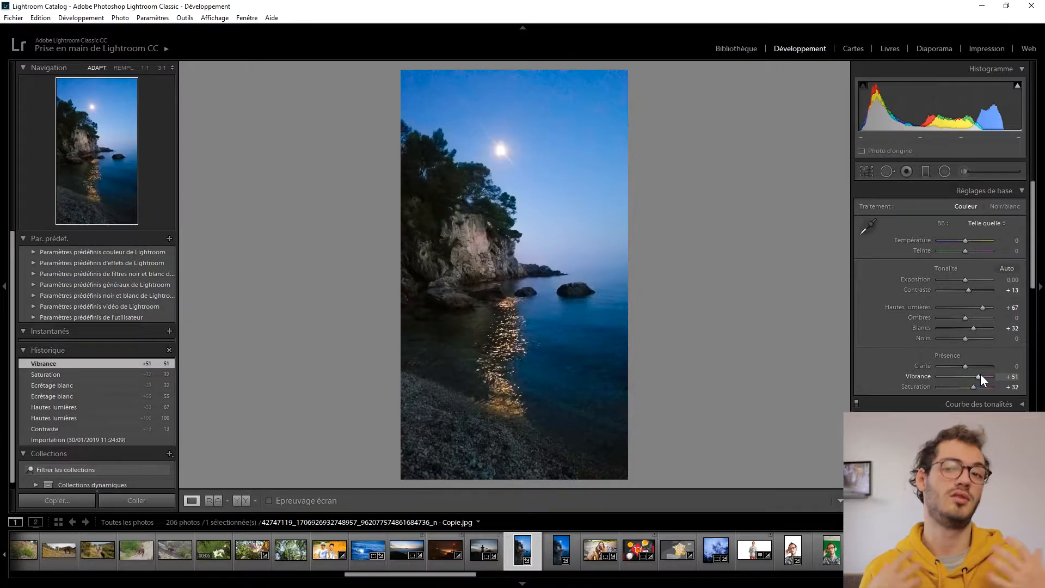
pyautogui.hotkey('ctrl', 'z')
pyautogui.hotkey('ctrl', 'z')
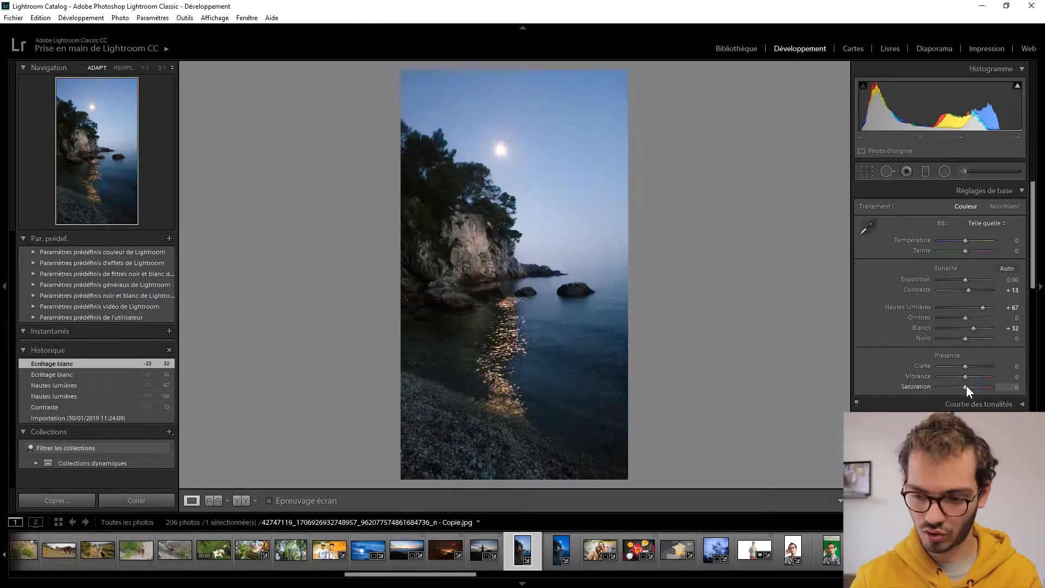
# Step: Set the saturation to +28 and cool the white balance temperature to −9
pyautogui.moveTo(965, 386); pyautogui.dragTo(972, 387)
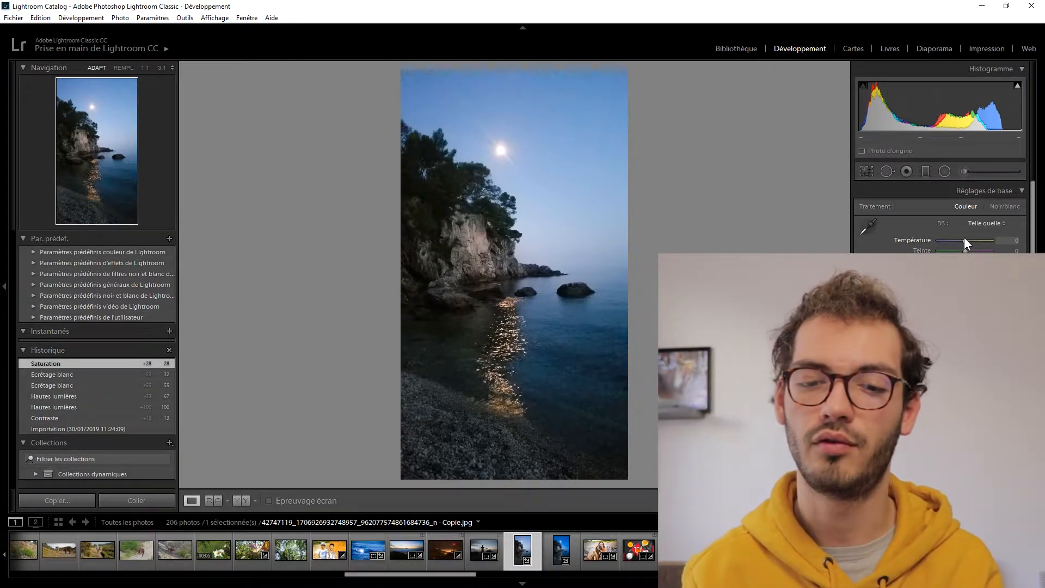
pyautogui.moveTo(964, 240); pyautogui.dragTo(962, 240)
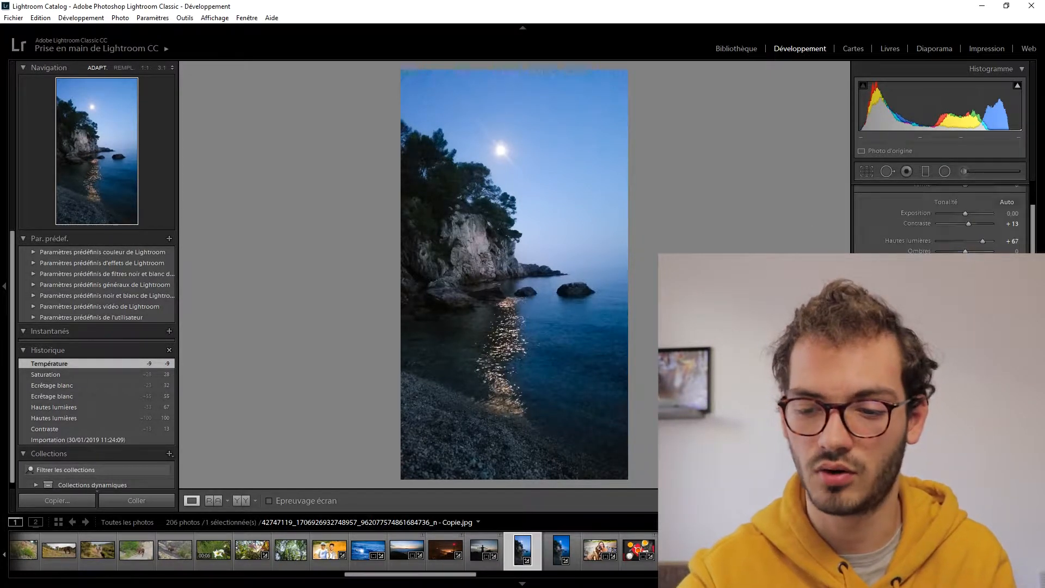
# Step: Switch the HSL adjustments to the per-color view and select the blue range
pyautogui.scroll(-3, 889, 364)
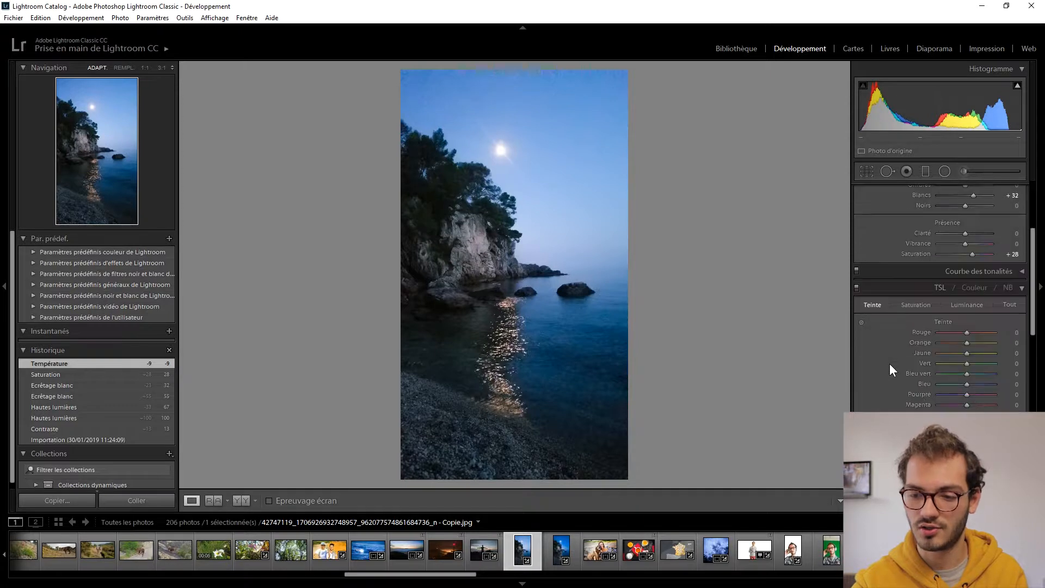
pyautogui.click(967, 286)
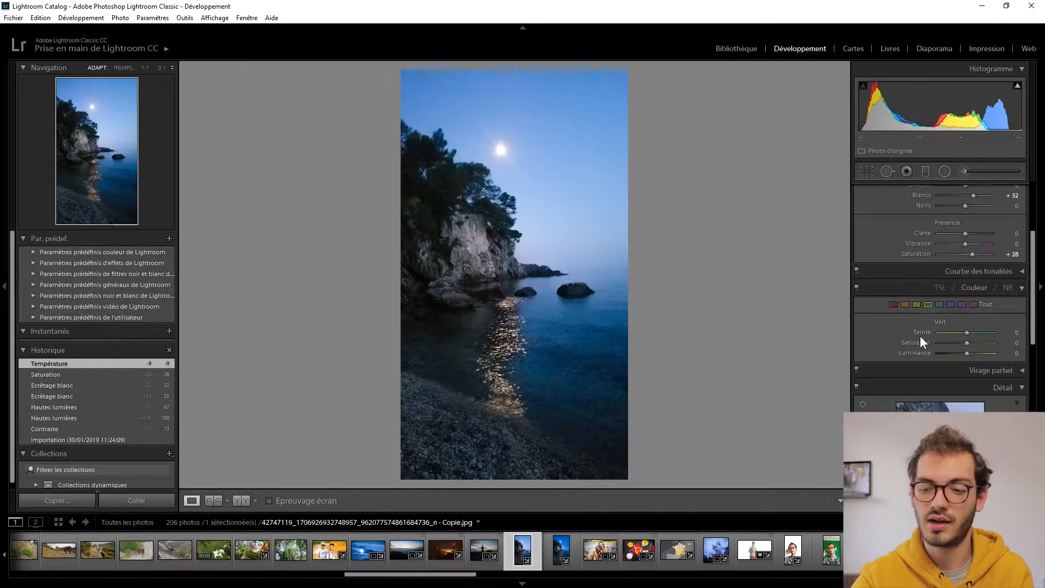
pyautogui.click(905, 305)
pyautogui.click(951, 305)
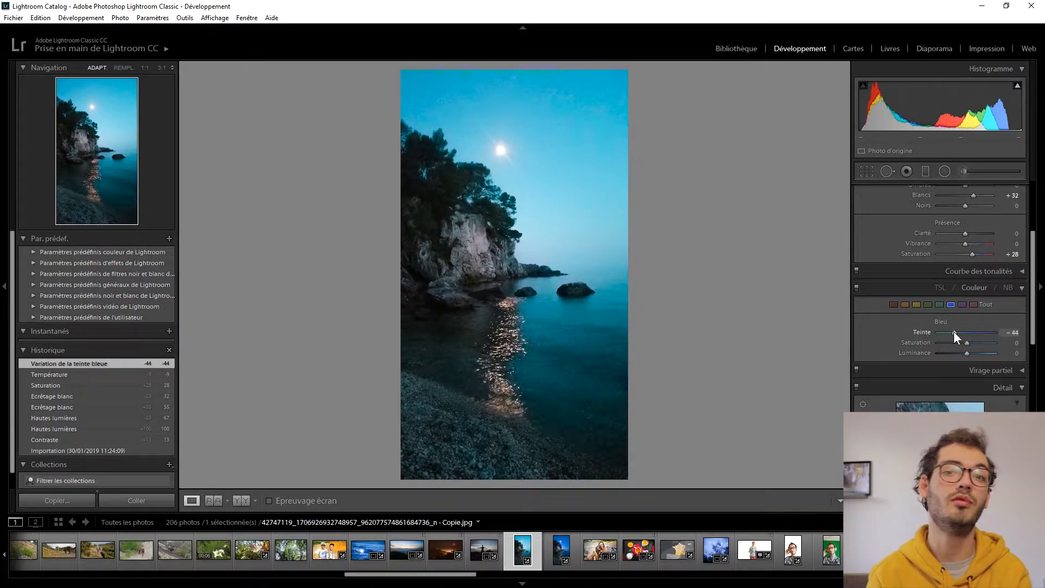
# Step: Try a blue hue of +73 and blue saturations of +63 and −67, undoing each change
pyautogui.moveTo(955, 332); pyautogui.dragTo(989, 335)
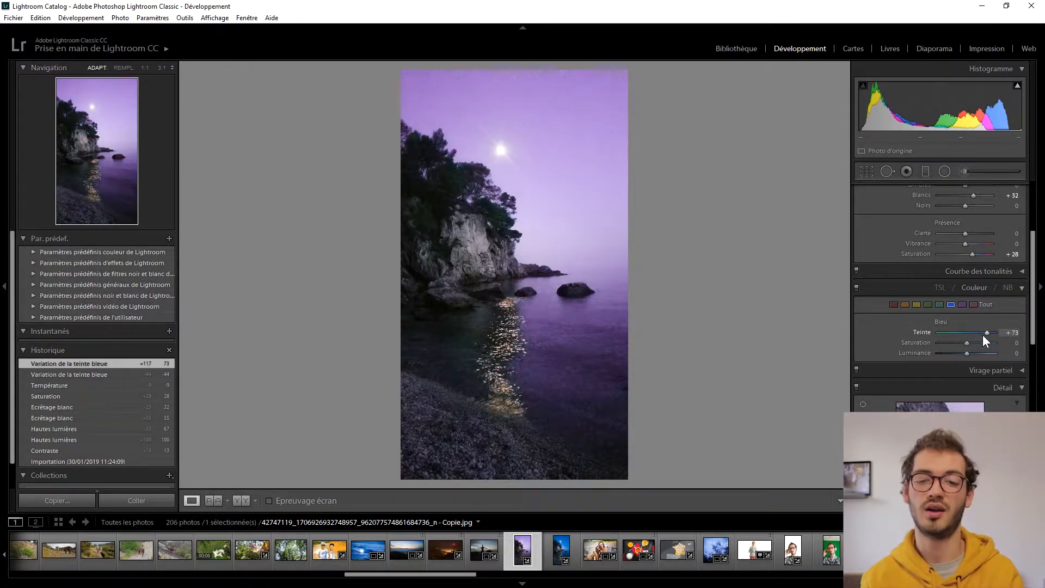
pyautogui.hotkey('ctrl', 'z')
pyautogui.hotkey('ctrl', 'z')
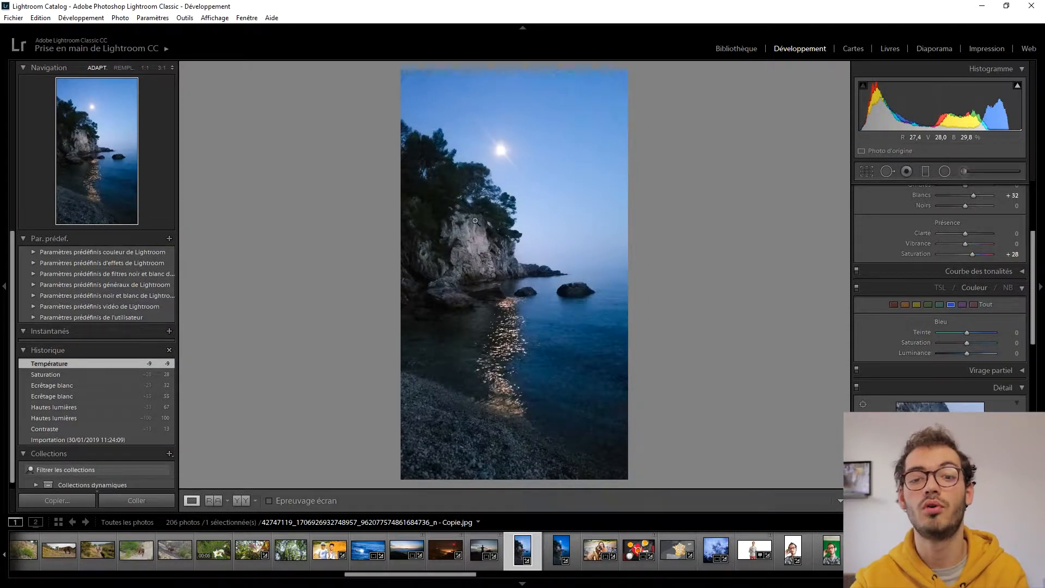
pyautogui.moveTo(964, 344); pyautogui.dragTo(988, 336)
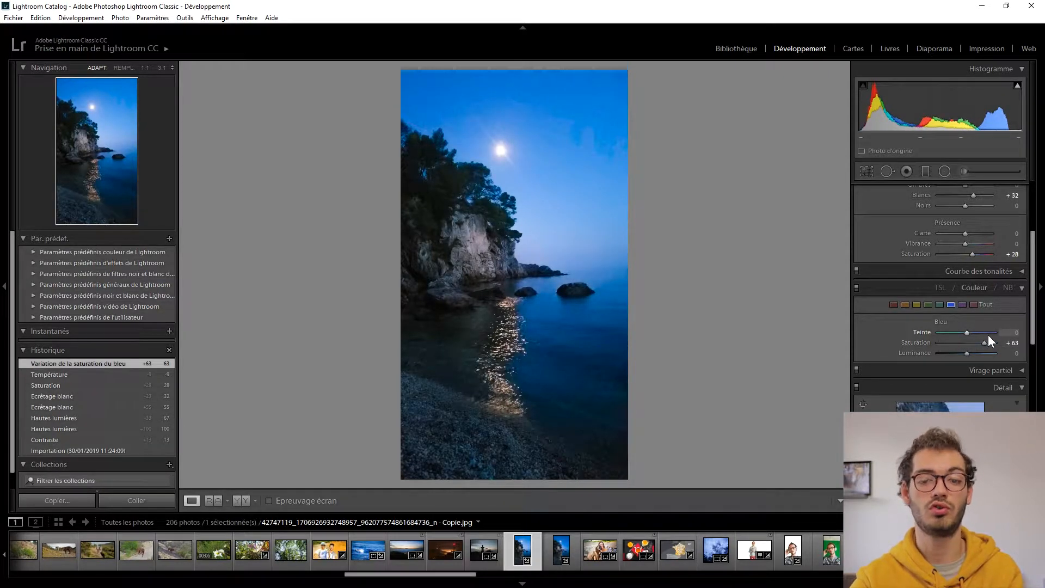
pyautogui.hotkey('ctrl', 'z')
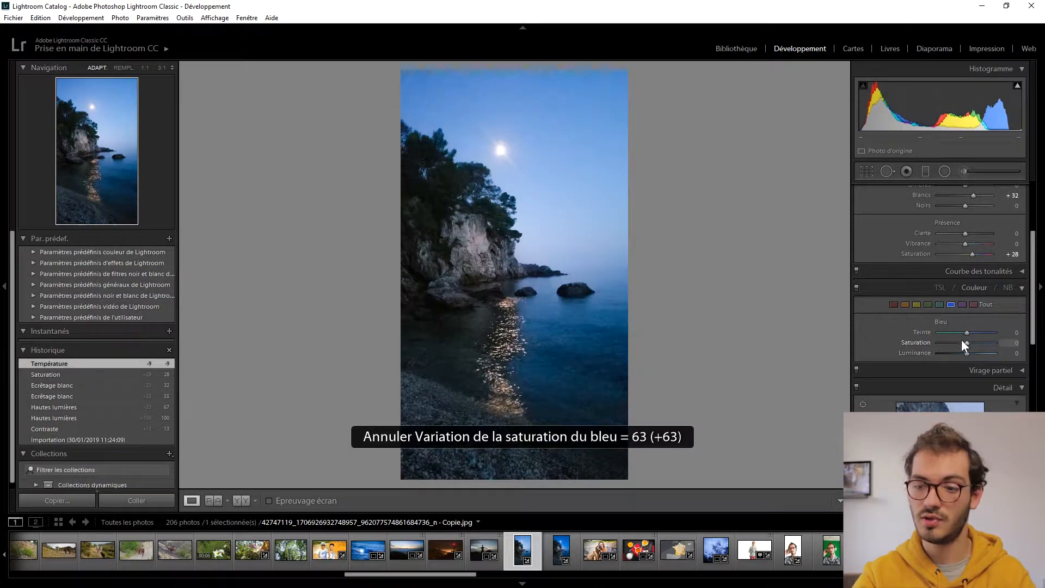
pyautogui.moveTo(966, 344); pyautogui.dragTo(947, 344)
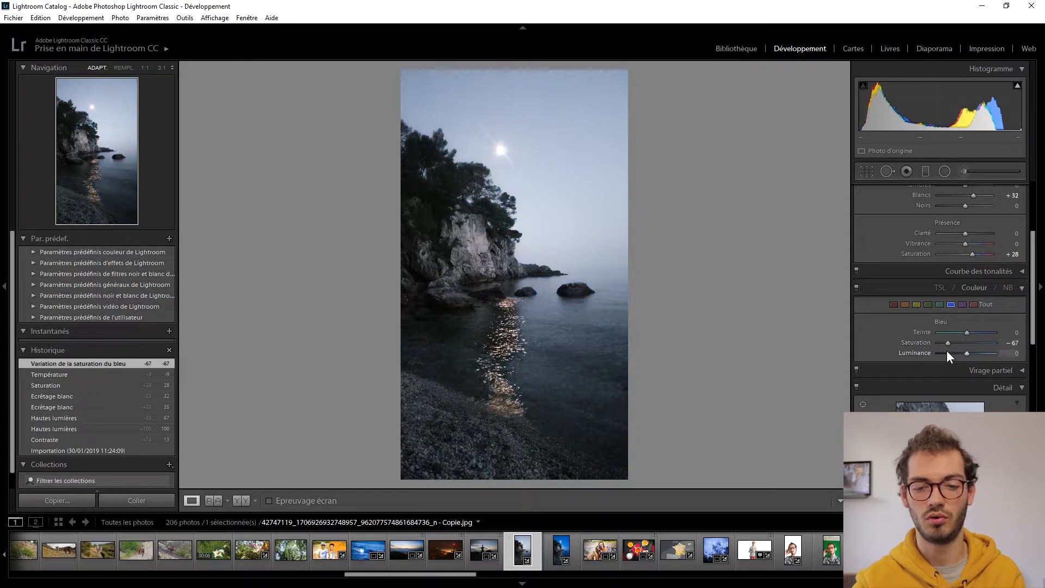
pyautogui.hotkey('ctrl', 'z')
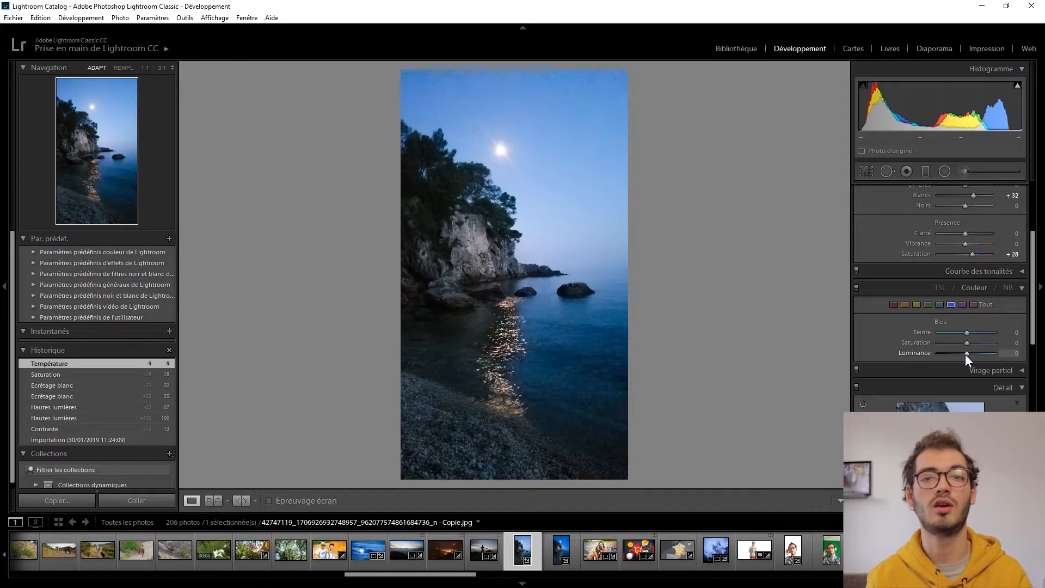
# Step: Darken the blues by setting the blue luminance to −17
pyautogui.moveTo(964, 352); pyautogui.dragTo(979, 353)
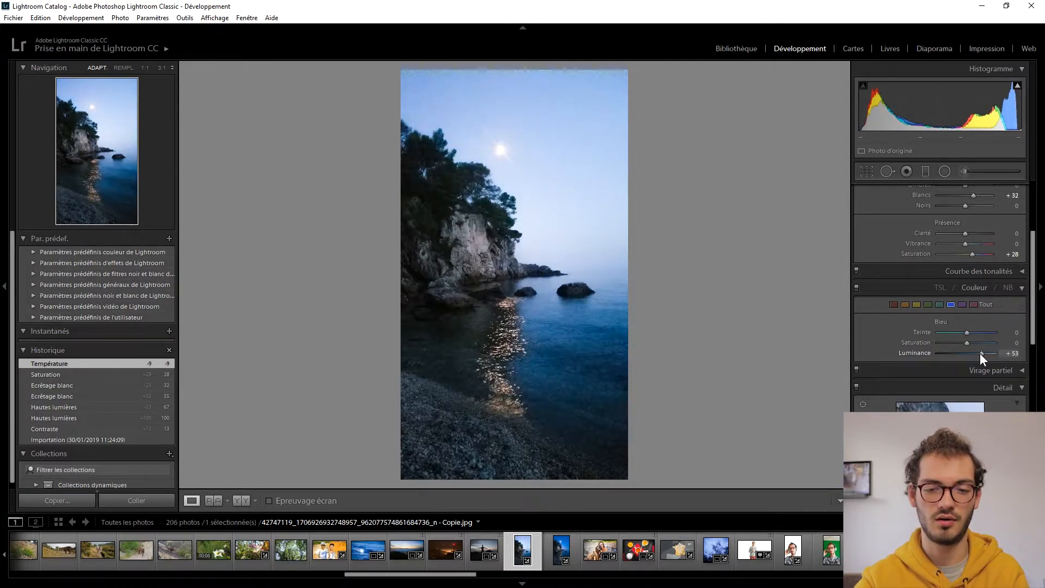
pyautogui.moveTo(980, 354)
pyautogui.mouseDown()
pyautogui.moveTo(952, 352)
pyautogui.moveTo(961, 353)
pyautogui.mouseUp()
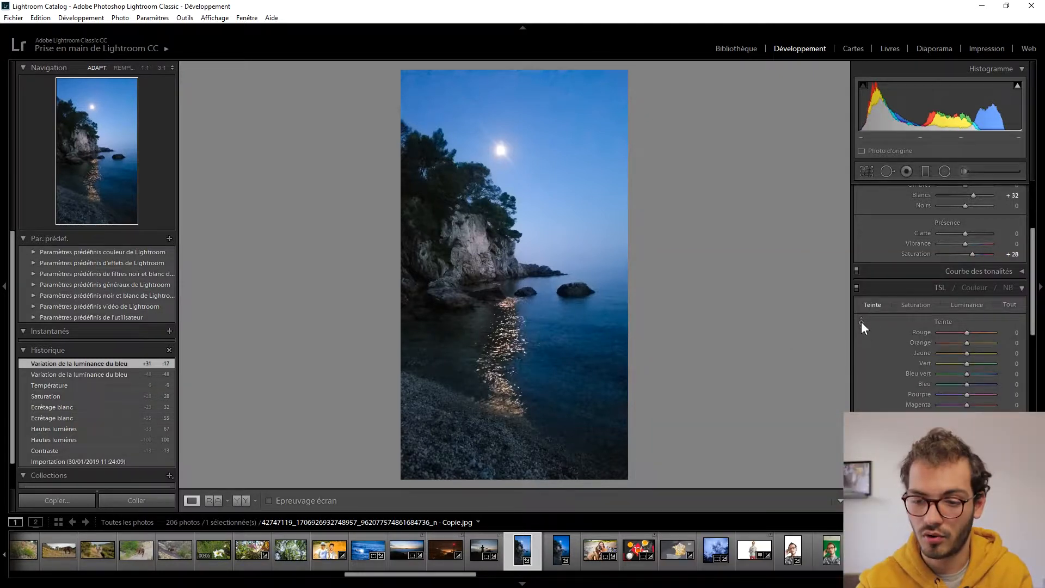
# Step: Use the targeted saturation adjustment on the moonlight reflection to reduce the orange and yellow saturation to −100
pyautogui.click(861, 322)
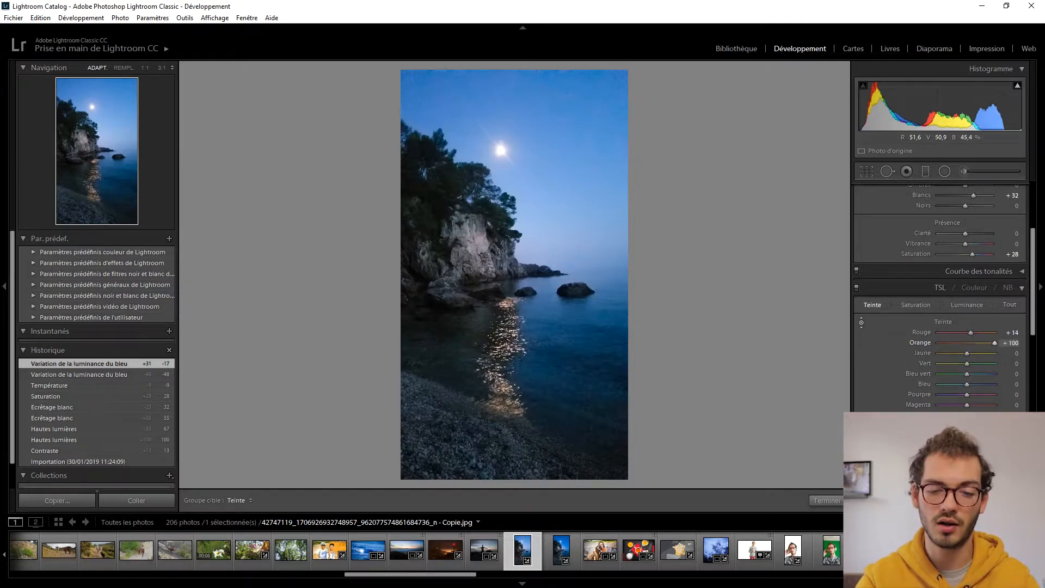
pyautogui.press('Escape')
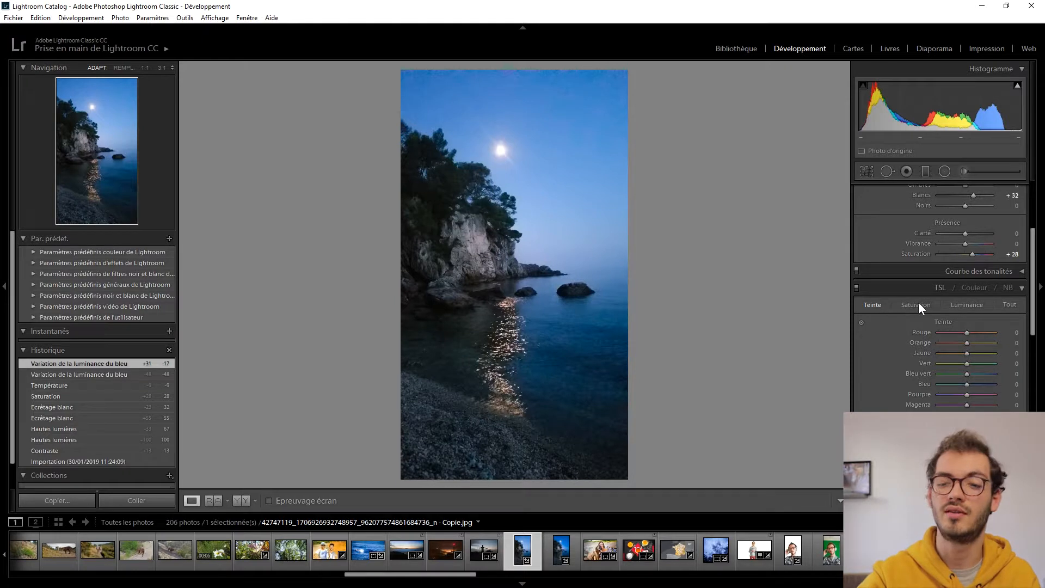
pyautogui.click(861, 321)
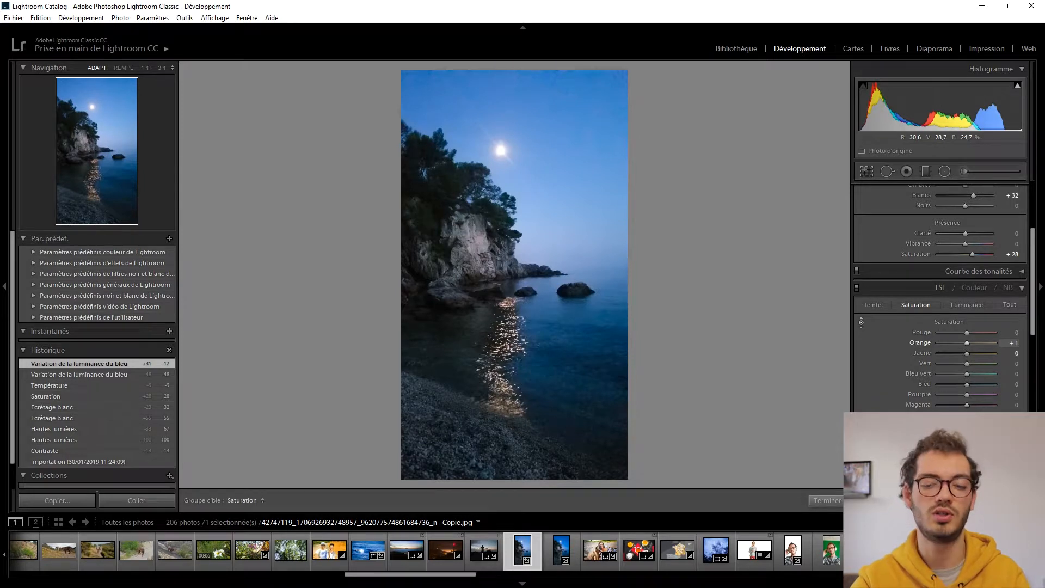
pyautogui.moveTo(503, 354); pyautogui.dragTo(503, 414)
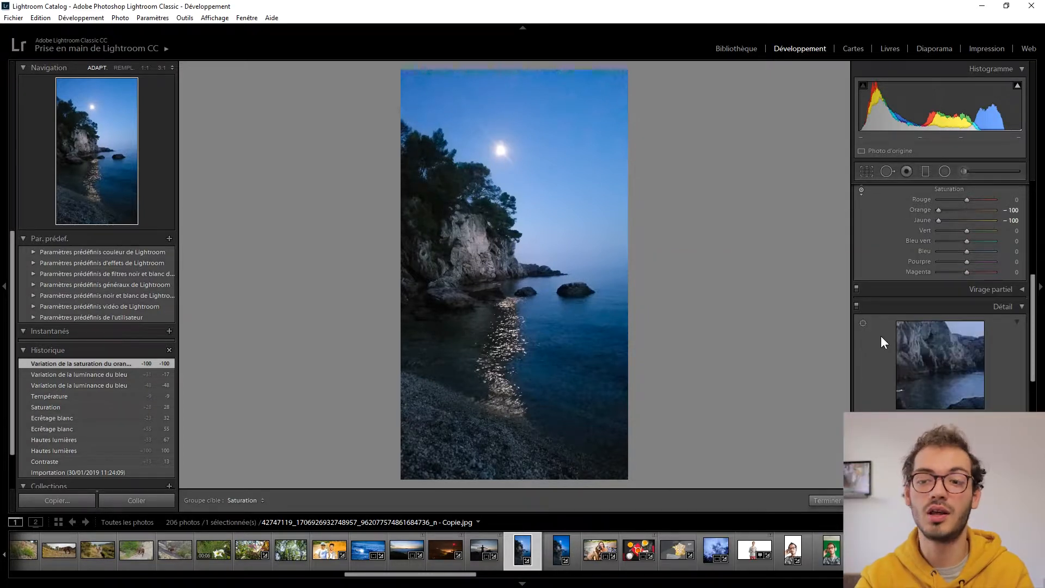
# Step: Set the luminance noise reduction to 61 in the detail settings
pyautogui.scroll(-2, 990, 305)
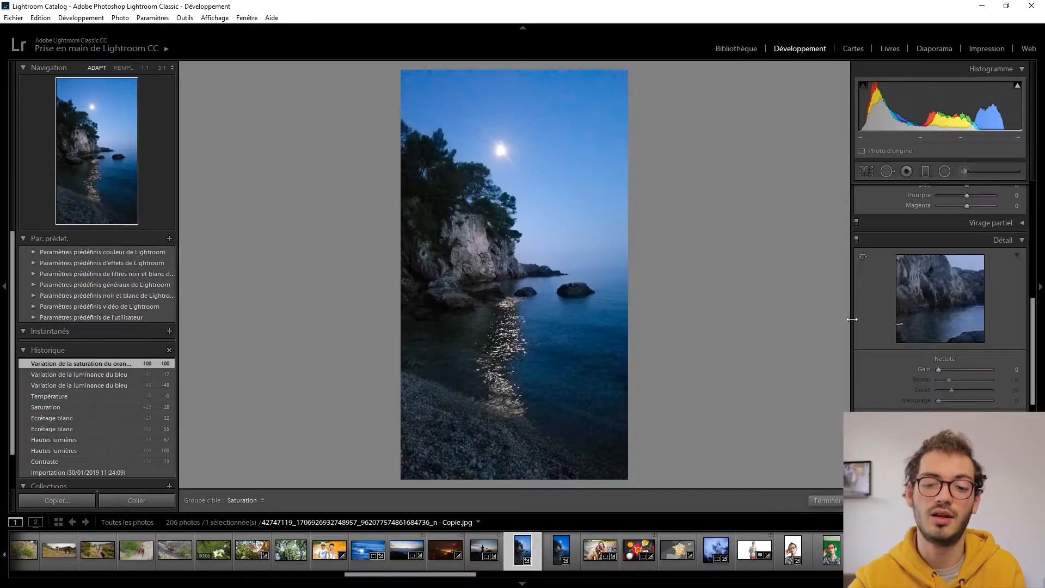
pyautogui.scroll(-2, 903, 370)
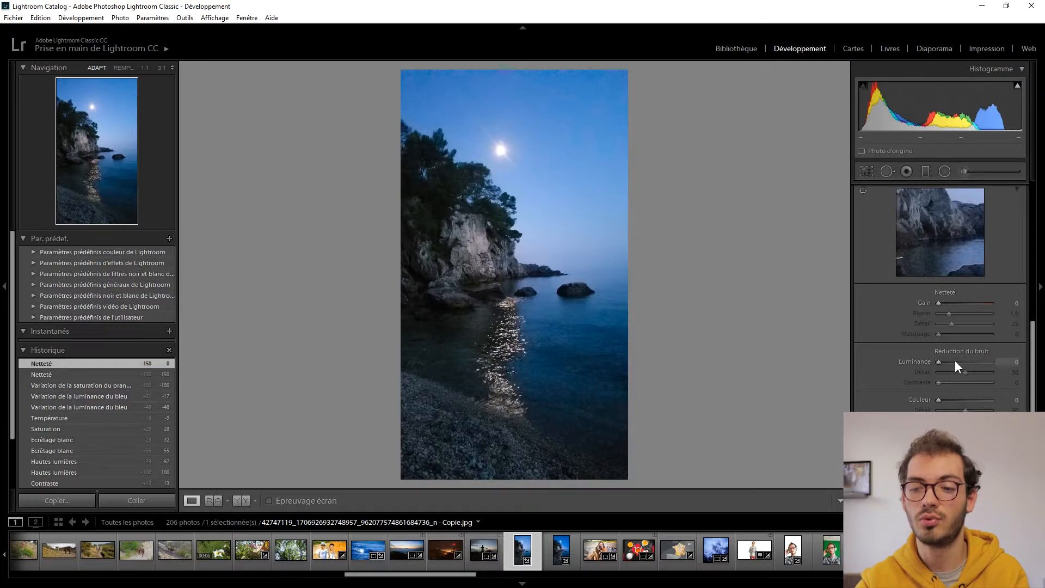
pyautogui.moveTo(963, 361); pyautogui.dragTo(972, 361)
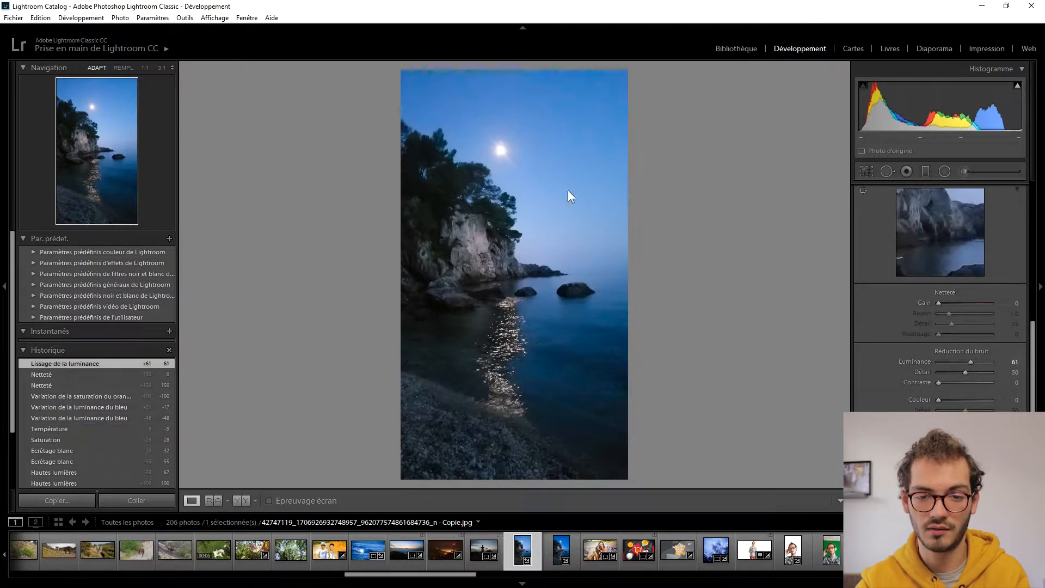
# Step: Enlarge the cliff and sky to 1:1 and try a lower luminance noise reduction to compare the grain
pyautogui.click(599, 203)
pyautogui.scroll(-2, 651, 269)
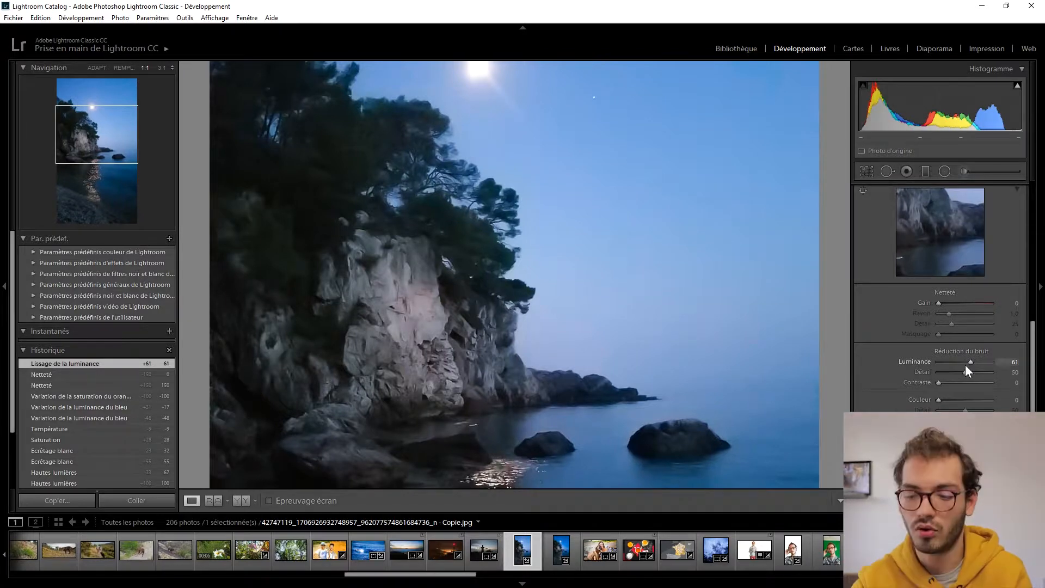
pyautogui.moveTo(962, 360); pyautogui.dragTo(922, 365)
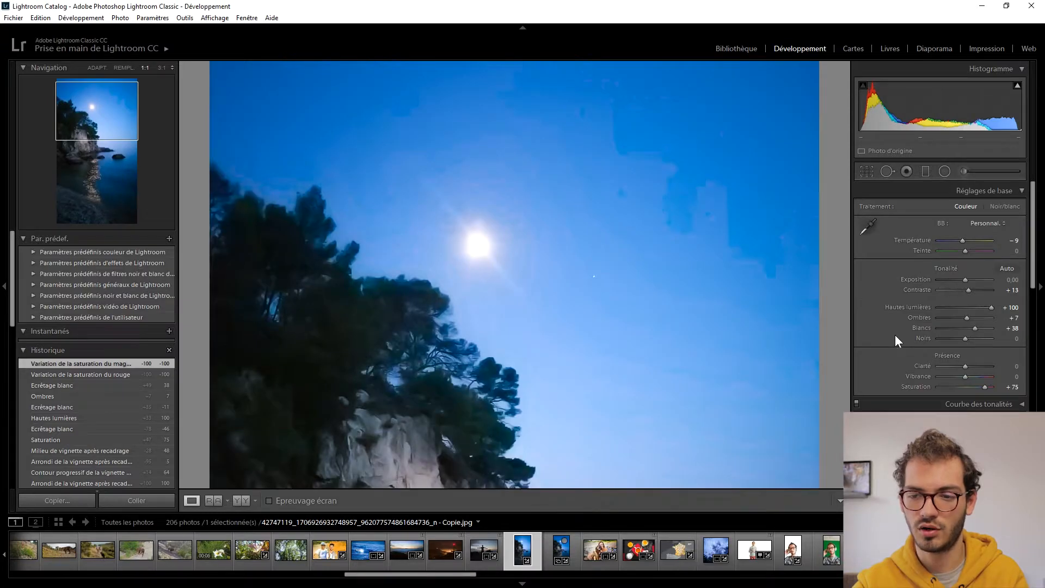
# Step: Set the color noise reduction to 100, and try a color detail of 0 before undoing that detail change
pyautogui.scroll(-10, 895, 335)
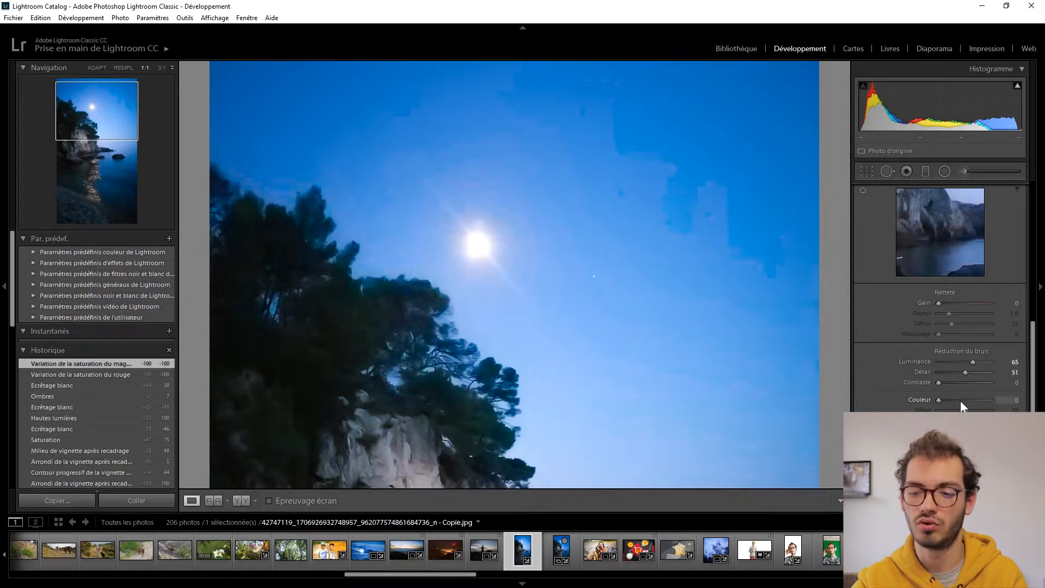
pyautogui.moveTo(938, 400); pyautogui.dragTo(986, 399)
pyautogui.moveTo(987, 400); pyautogui.dragTo(939, 410)
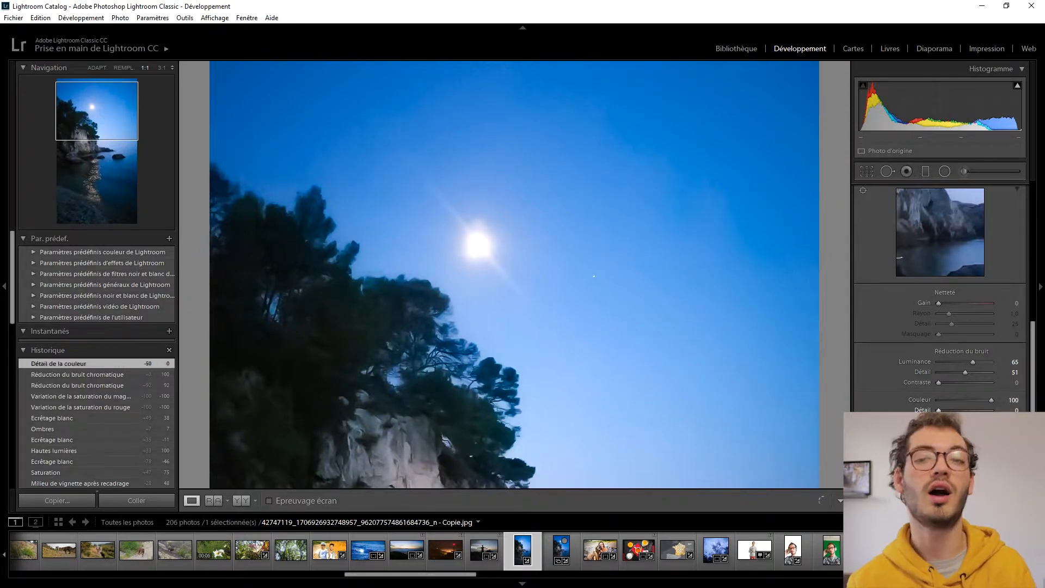
pyautogui.hotkey('ctrl', 'z')
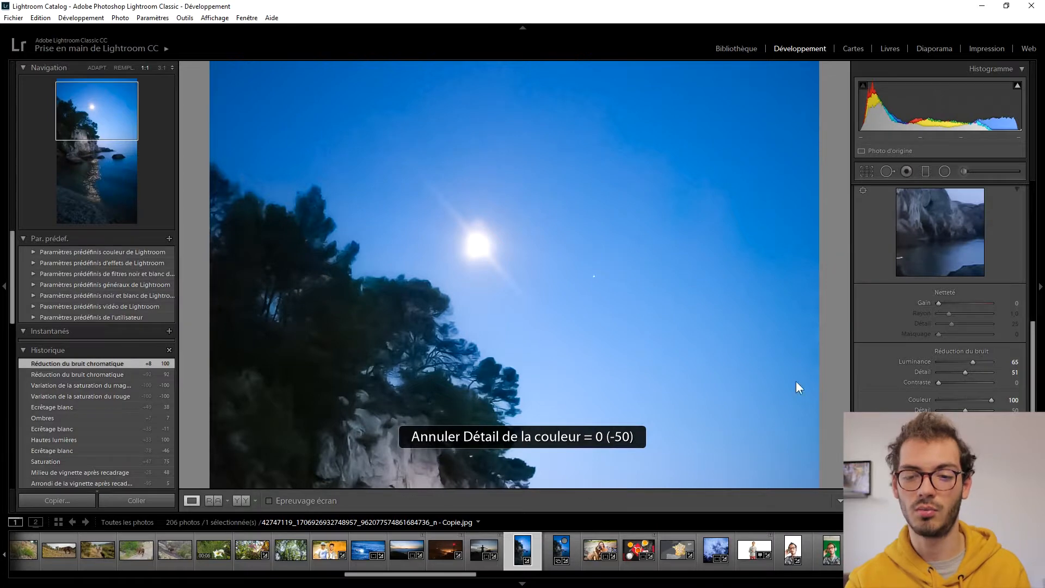
# Step: Fit the whole photo in view and set the post-crop vignette amount to −22
pyautogui.click(629, 325)
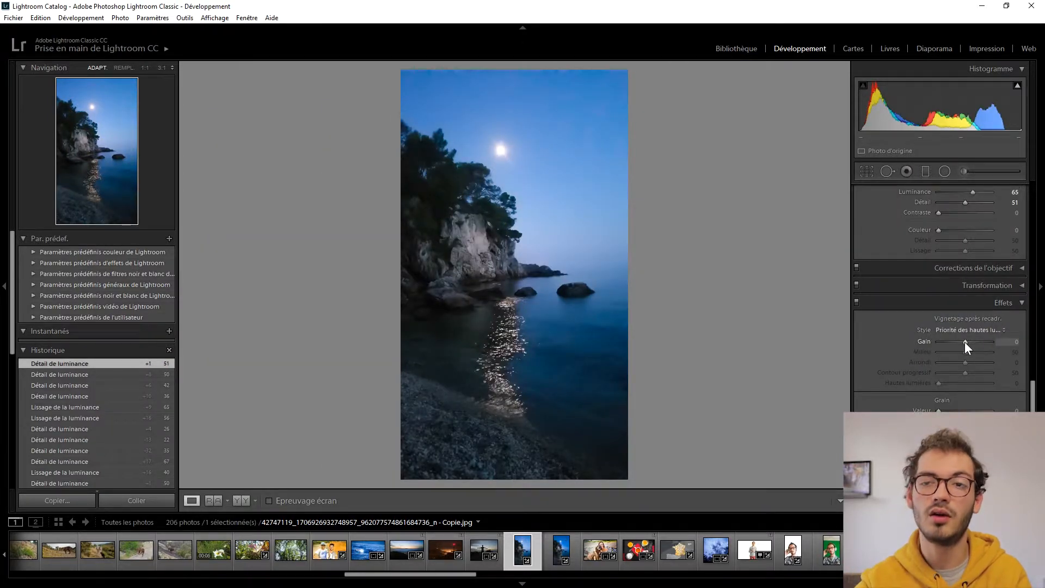
pyautogui.moveTo(964, 341); pyautogui.dragTo(959, 342)
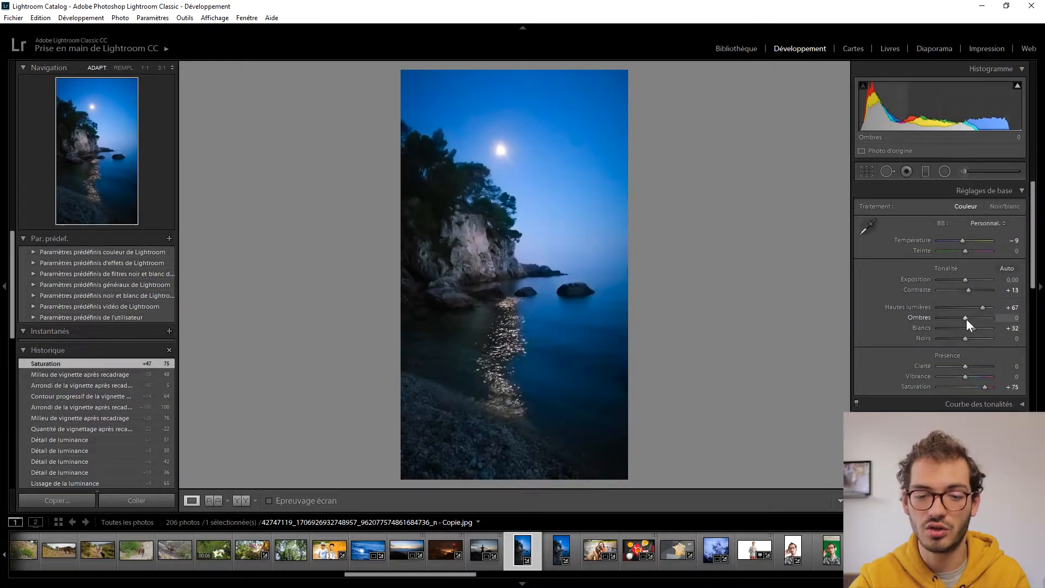
# Step: Try darkening the shadows to −86, undoing the change
pyautogui.moveTo(965, 318); pyautogui.dragTo(943, 316)
pyautogui.hotkey('ctrl', 'z')
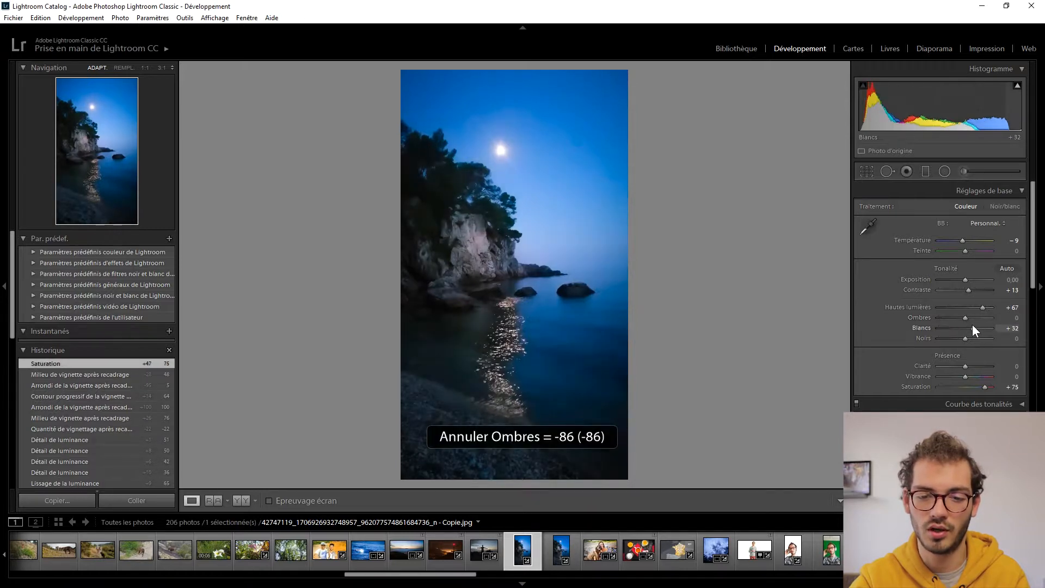